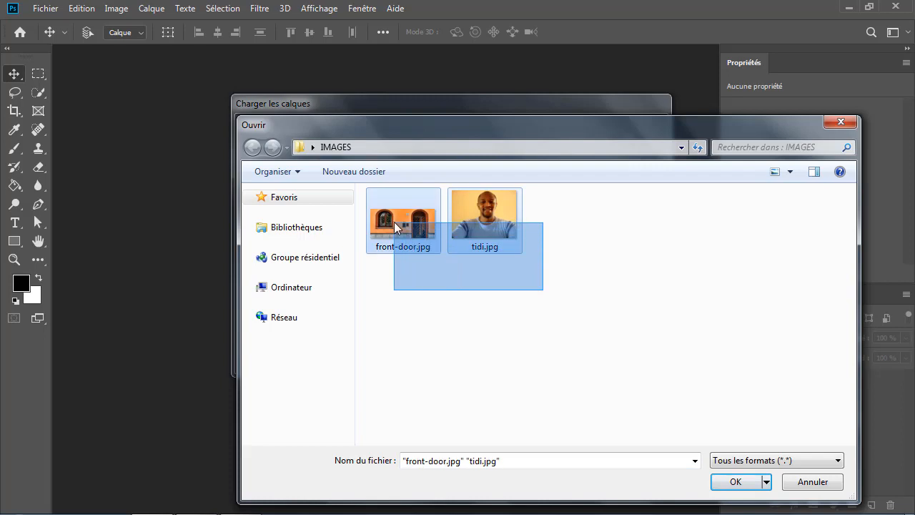
Step: Load front-door.jpg and tidi.jpg into one document as a stack of layers
{"action": "left_click", "coordinate": [733, 484]}
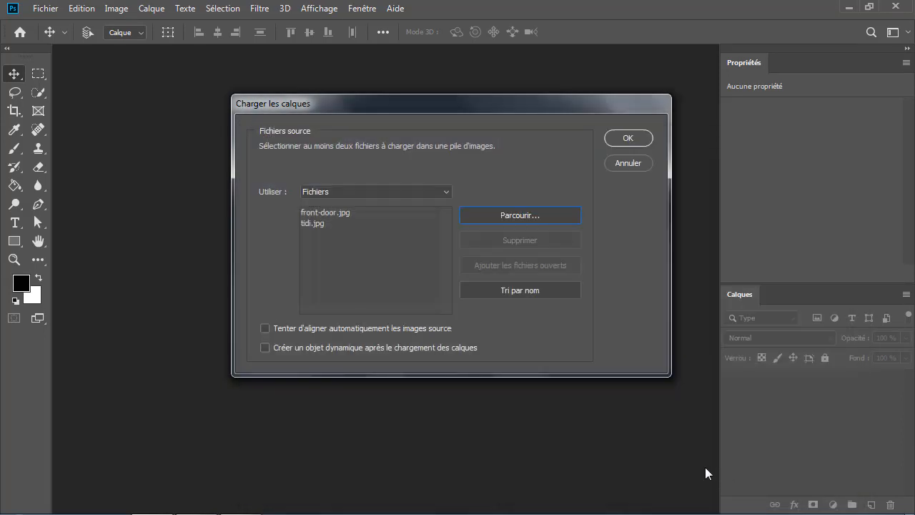
{"action": "left_click", "coordinate": [626, 140]}
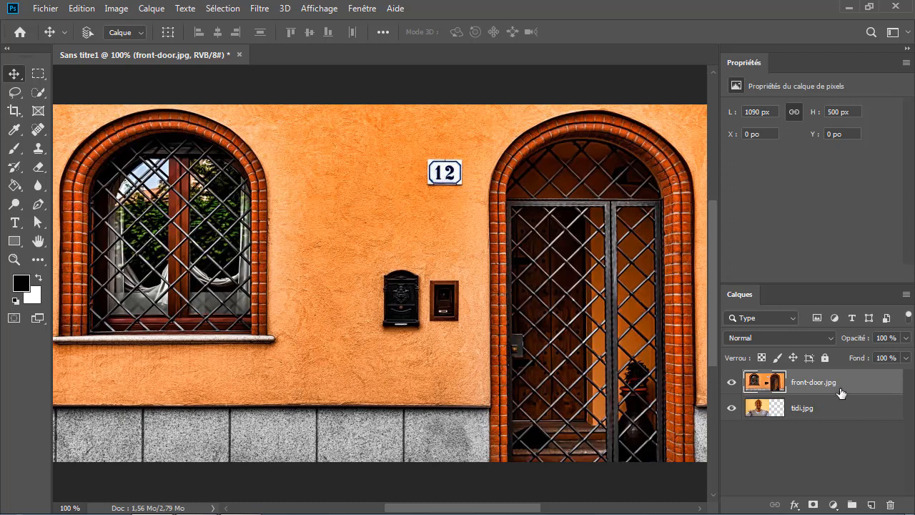
Step: Place the front-door.jpg layer beneath tidi.jpg and move the tidi.jpg portrait right, toward the middle of the wall image
{"action": "left_click_drag", "start_coordinate": [852, 387], "coordinate": [849, 422]}
{"action": "key", "text": "shift+Right"}
{"action": "key", "text": "shift+Right"}
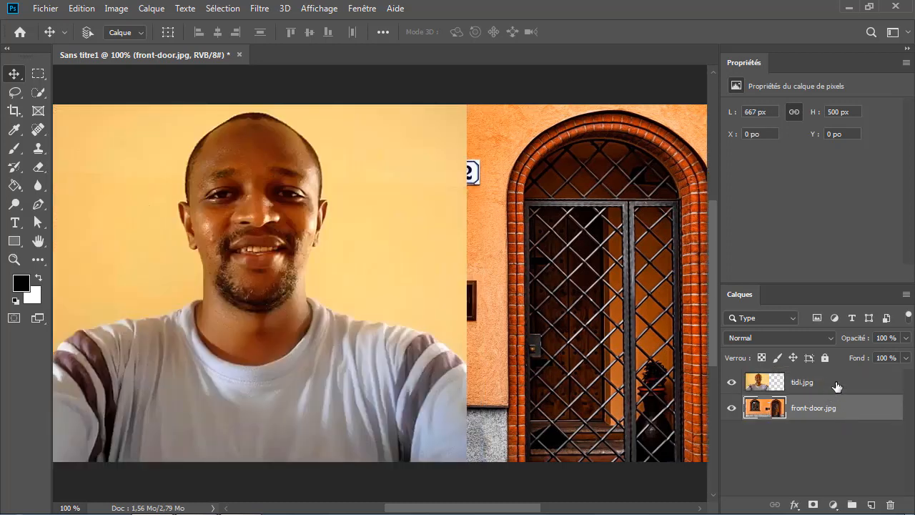
{"action": "left_click", "coordinate": [834, 384]}
{"action": "left_click_drag", "start_coordinate": [288, 327], "coordinate": [391, 316]}
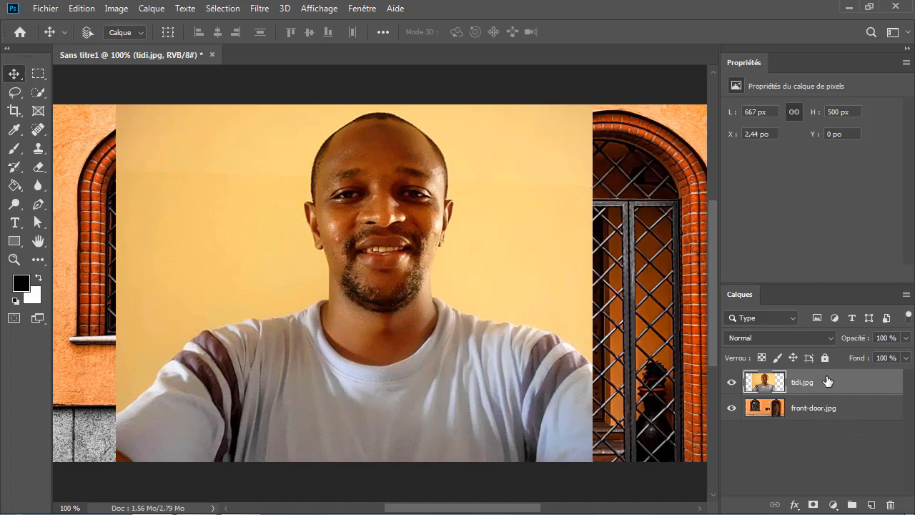
{"action": "left_click_drag", "start_coordinate": [428, 294], "coordinate": [414, 293]}
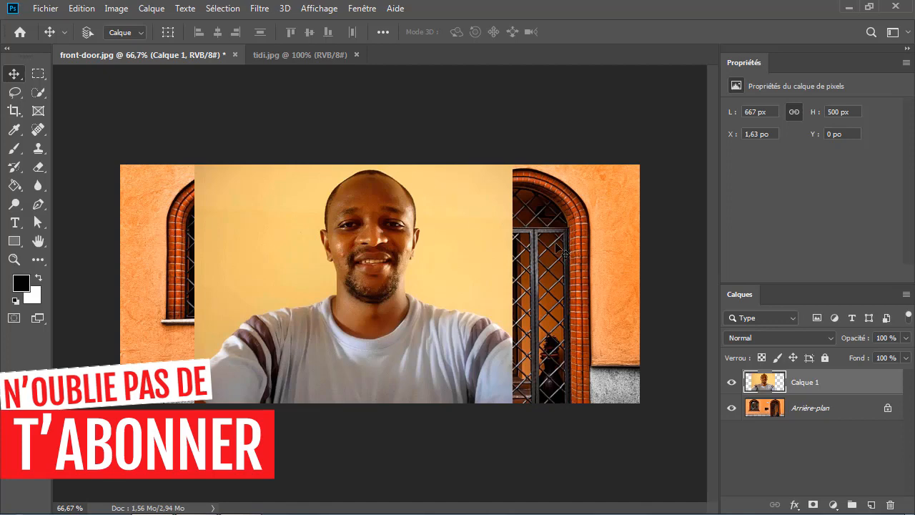
Step: Hide the Arrière-plan layer and select the man on Calque 1 using subject selection, refining the selection over his shirt
{"action": "left_click", "coordinate": [731, 408]}
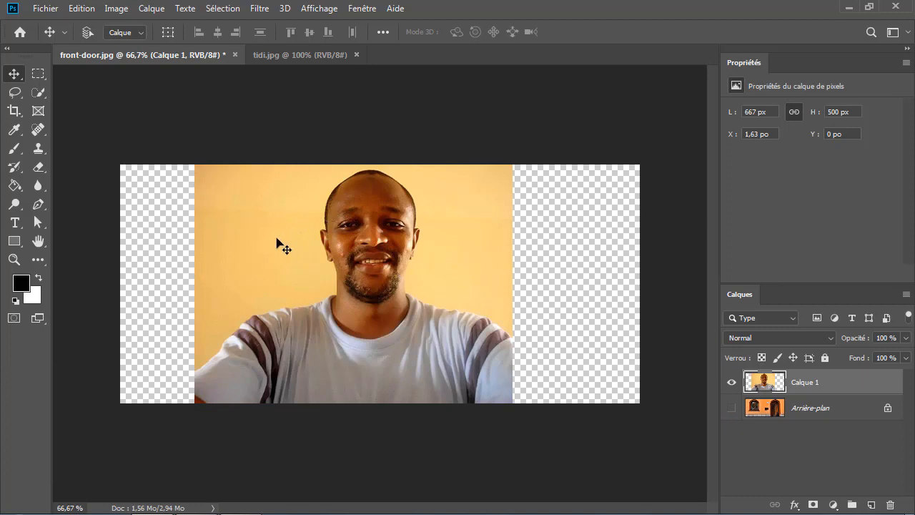
{"action": "left_click", "coordinate": [37, 100]}
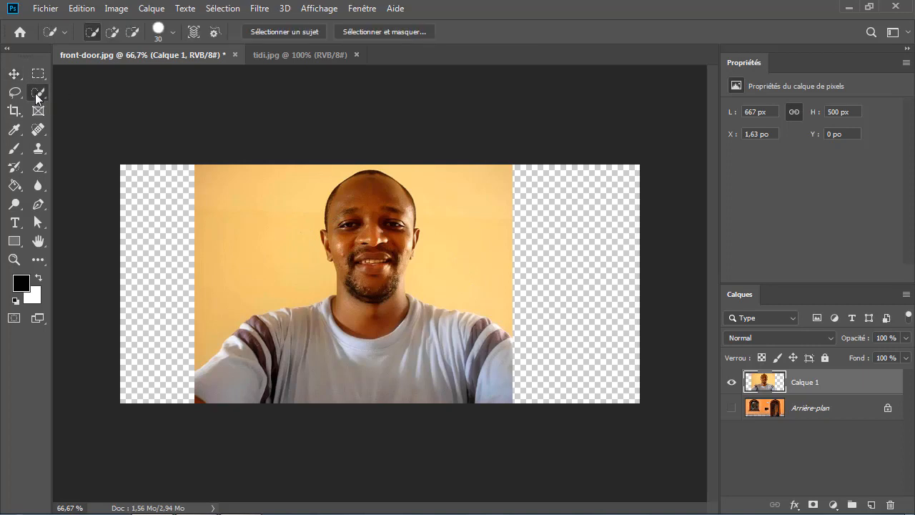
{"action": "left_click", "coordinate": [275, 32]}
{"action": "mouse_move", "coordinate": [369, 245]}
{"action": "left_mouse_down"}
{"action": "mouse_move", "coordinate": [378, 290]}
{"action": "mouse_move", "coordinate": [403, 325]}
{"action": "mouse_move", "coordinate": [479, 363]}
{"action": "mouse_move", "coordinate": [471, 386]}
{"action": "mouse_move", "coordinate": [250, 384]}
{"action": "mouse_move", "coordinate": [268, 366]}
{"action": "mouse_move", "coordinate": [268, 335]}
{"action": "mouse_move", "coordinate": [286, 319]}
{"action": "mouse_move", "coordinate": [265, 323]}
{"action": "mouse_move", "coordinate": [476, 337]}
{"action": "left_mouse_up"}
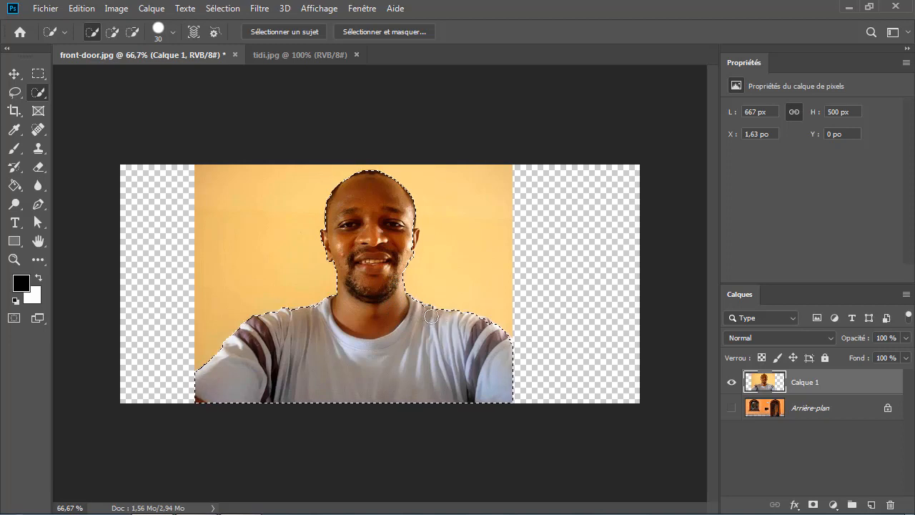
{"action": "left_click_drag", "start_coordinate": [437, 316], "coordinate": [468, 344]}
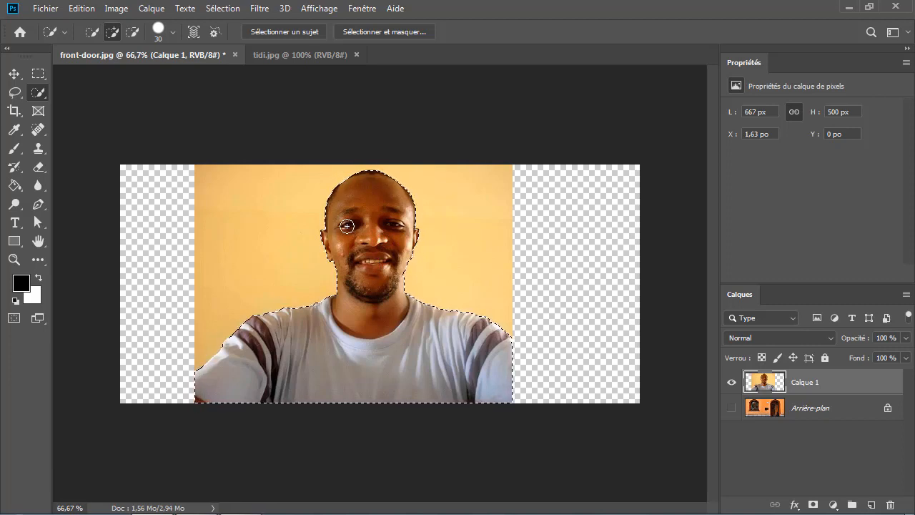
Step: Add a layer mask to Calque 1 from the selection and show the Arrière-plan layer again
{"action": "left_click", "coordinate": [812, 506]}
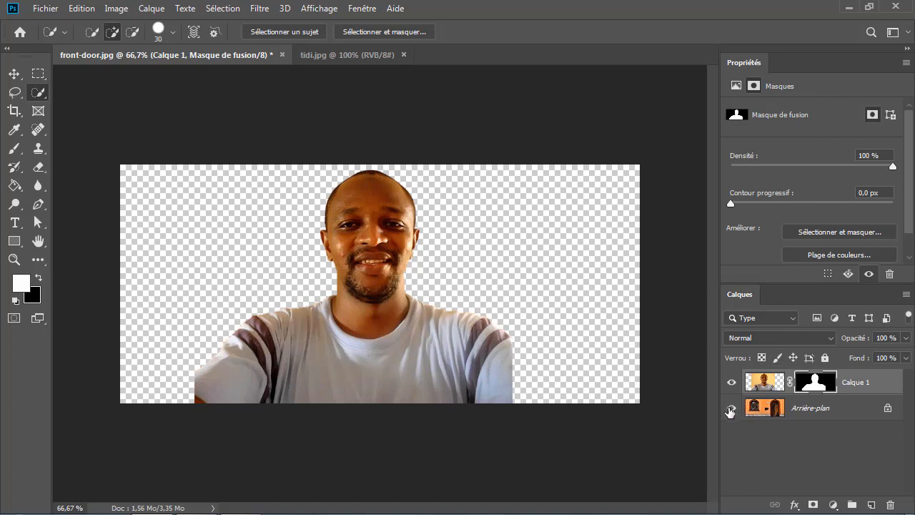
{"action": "left_click", "coordinate": [729, 408]}
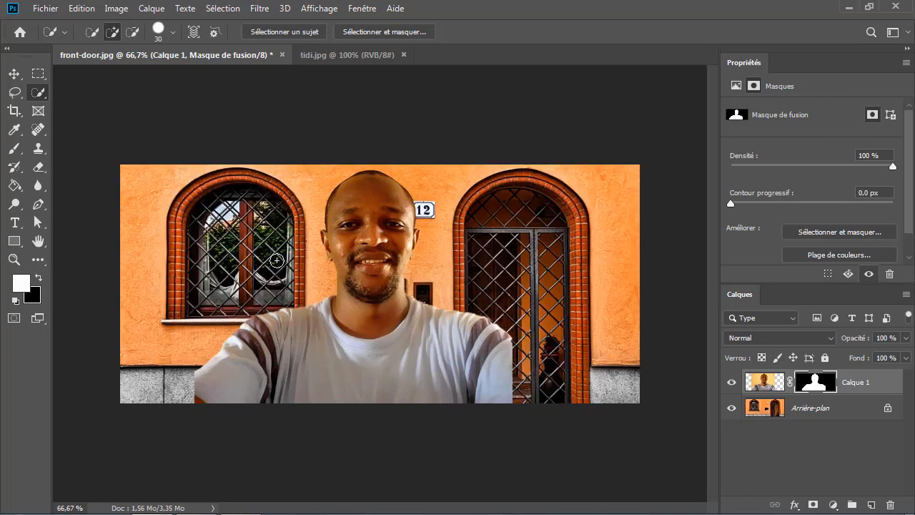
Step: Move the masked portrait down and slightly right, between the window and the door, partly covering the number 12 plaque
{"action": "left_click", "coordinate": [13, 73]}
{"action": "left_click_drag", "start_coordinate": [384, 298], "coordinate": [401, 315]}
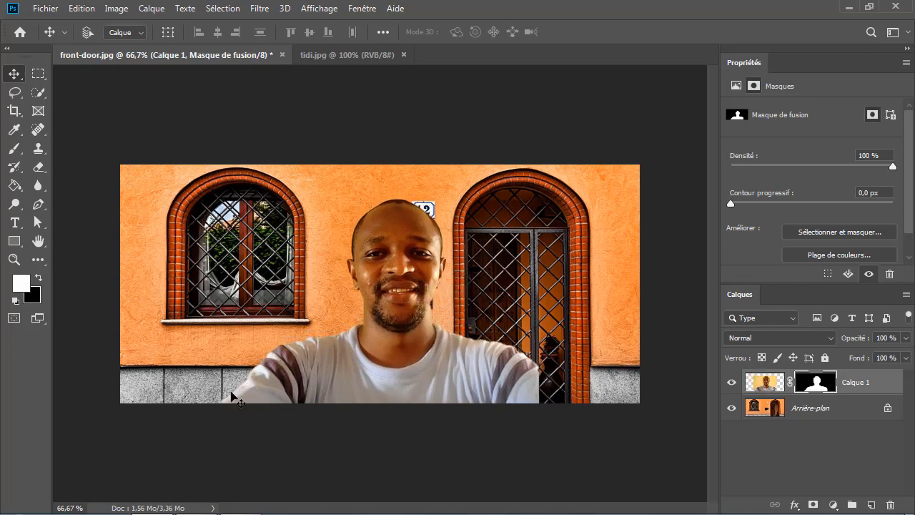
{"action": "left_click_drag", "start_coordinate": [418, 312], "coordinate": [425, 311]}
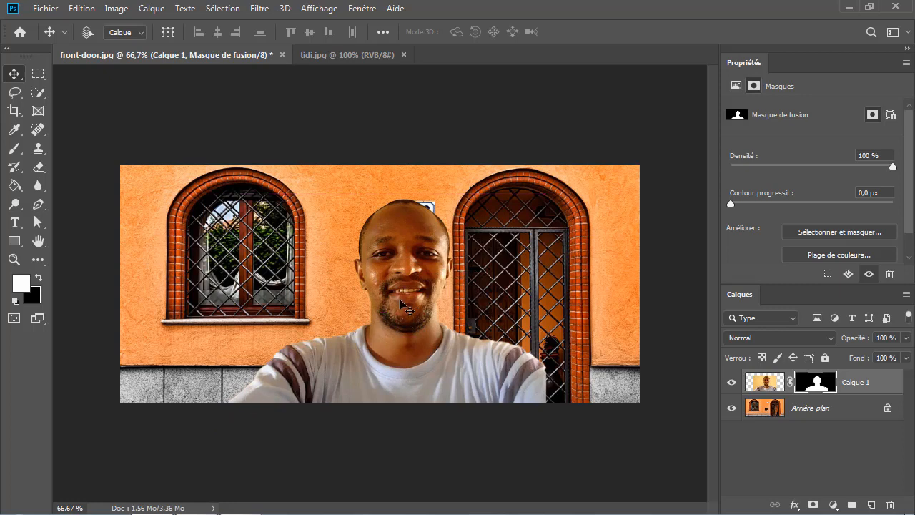
{"action": "left_click_drag", "start_coordinate": [404, 307], "coordinate": [396, 303]}
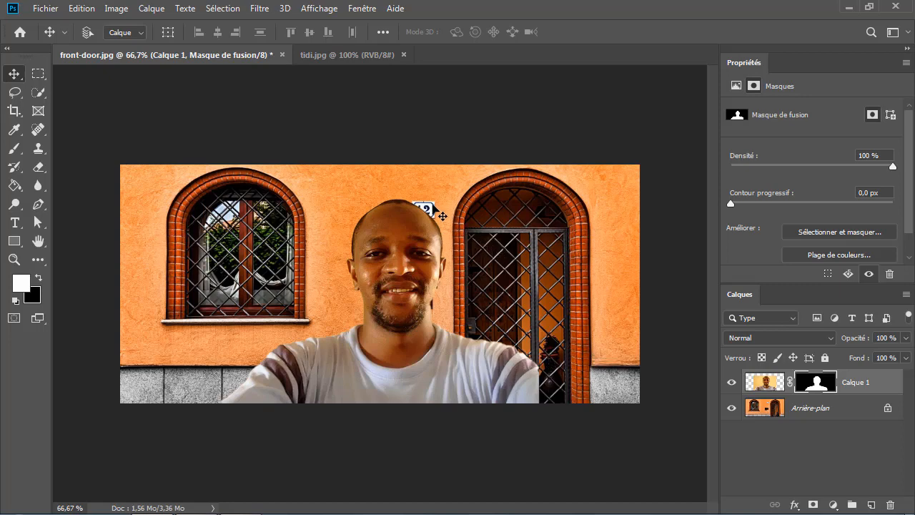
Step: With Calque 1 hidden, remove the number 12 plaque from Arrière-plan using the Spot Healing Brush, and show Calque 1 again
{"action": "left_click", "coordinate": [730, 382]}
{"action": "left_click", "coordinate": [730, 384]}
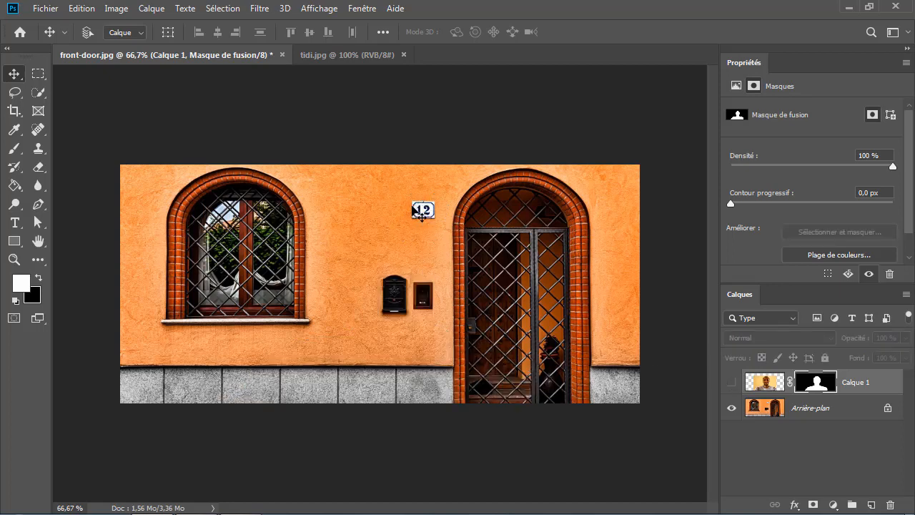
{"action": "left_click", "coordinate": [733, 384]}
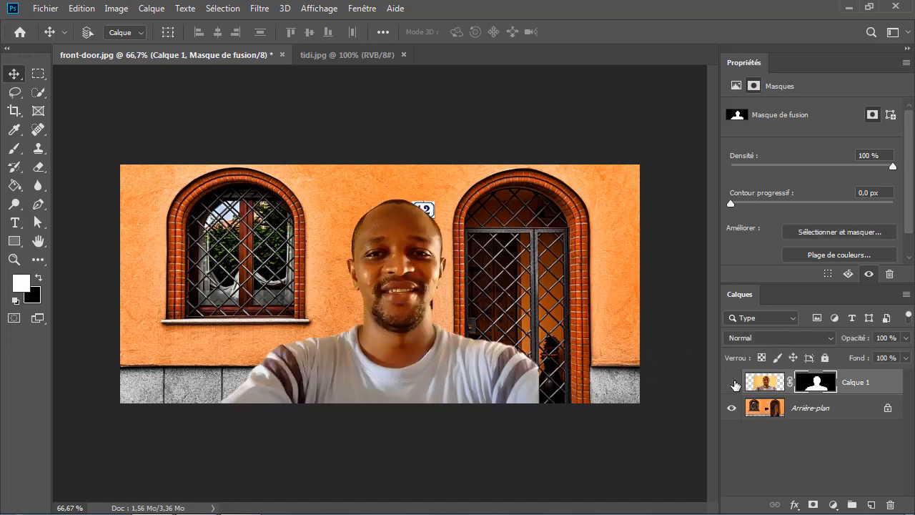
{"action": "left_click", "coordinate": [732, 384]}
{"action": "left_click", "coordinate": [821, 413]}
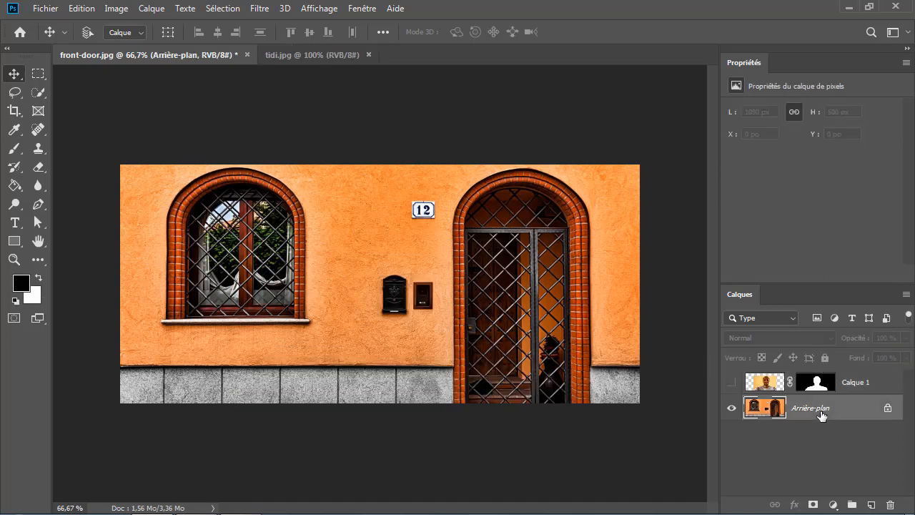
{"action": "left_click", "coordinate": [38, 129]}
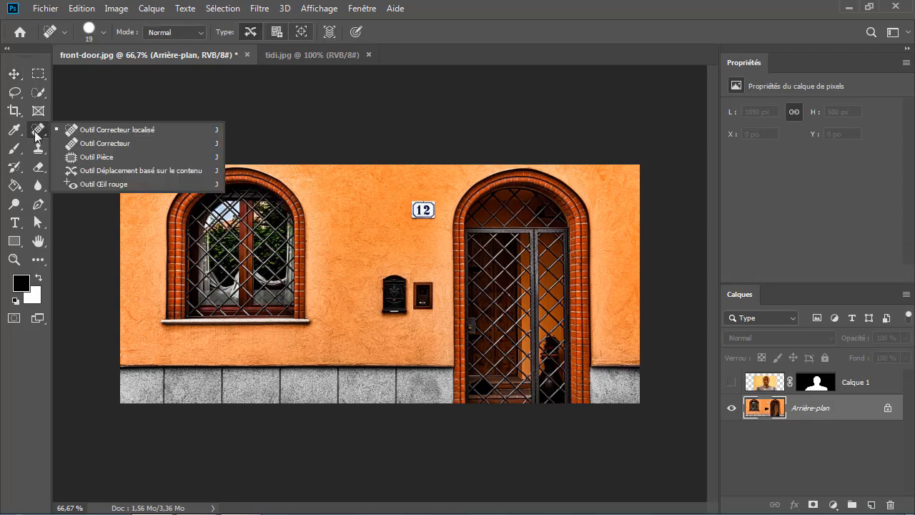
{"action": "left_click", "coordinate": [131, 134]}
{"action": "mouse_move", "coordinate": [429, 206]}
{"action": "left_mouse_down"}
{"action": "mouse_move", "coordinate": [414, 216]}
{"action": "mouse_move", "coordinate": [436, 209]}
{"action": "mouse_move", "coordinate": [407, 209]}
{"action": "left_mouse_up"}
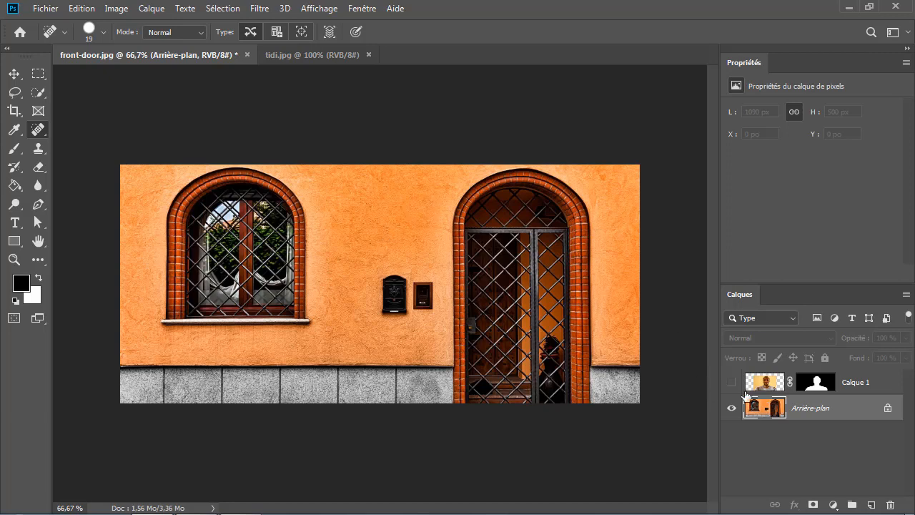
{"action": "left_click", "coordinate": [730, 383]}
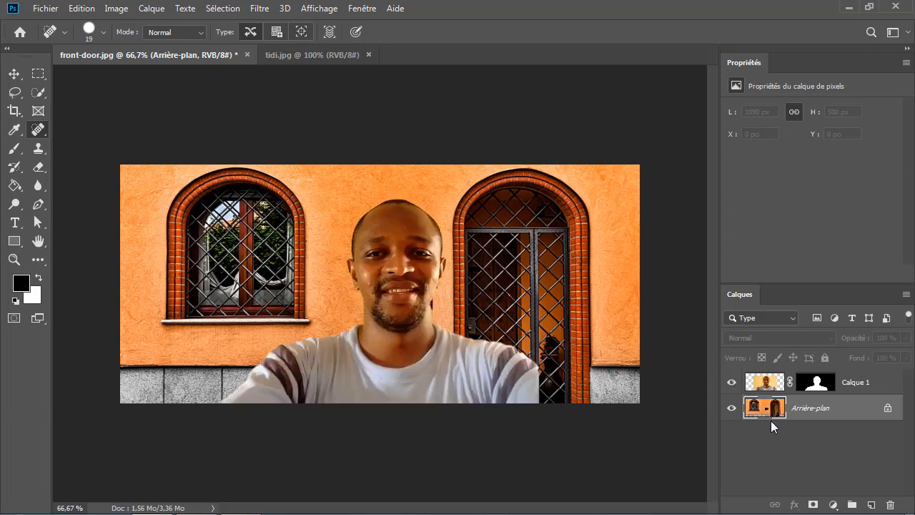
Step: Shift the portrait on Calque 1 slightly right and apply its layer mask permanently
{"action": "left_click", "coordinate": [814, 386]}
{"action": "key", "text": "v"}
{"action": "left_click_drag", "start_coordinate": [391, 315], "coordinate": [399, 315]}
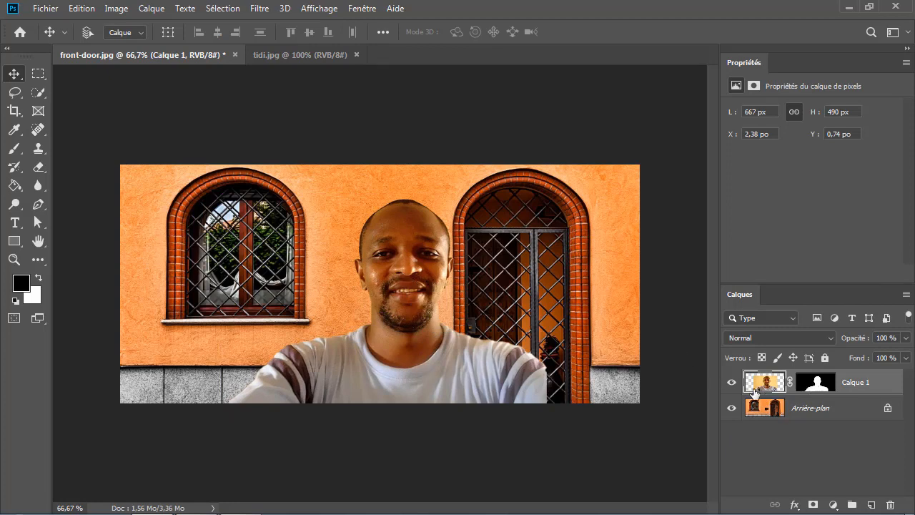
{"action": "right_click", "coordinate": [817, 384]}
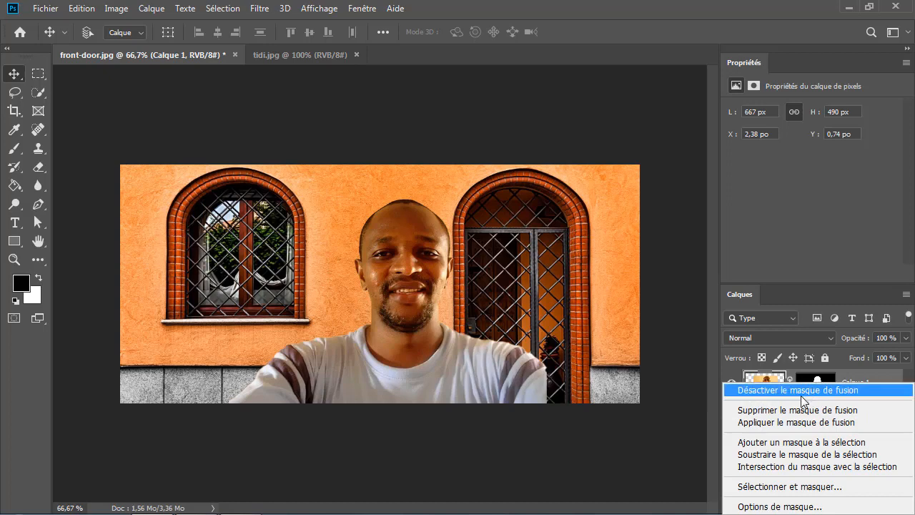
{"action": "left_click", "coordinate": [803, 423]}
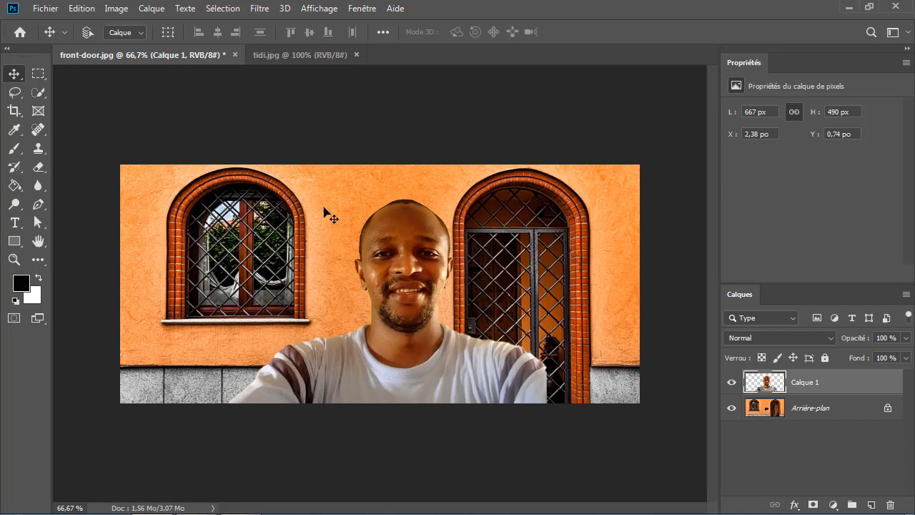
Step: Start Match Color on Calque 1 with front-door.jpg as the source and Arrière-plan as the source layer
{"action": "left_click", "coordinate": [116, 9]}
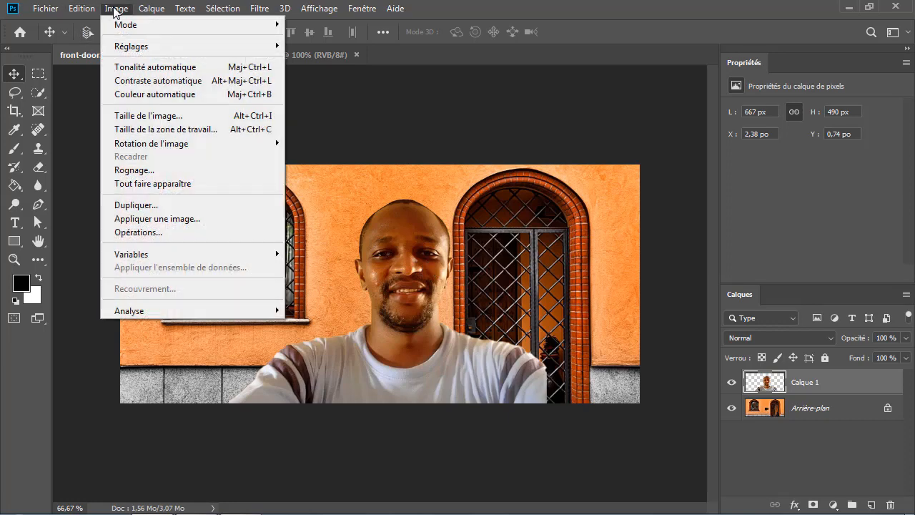
{"action": "mouse_move", "coordinate": [136, 49]}
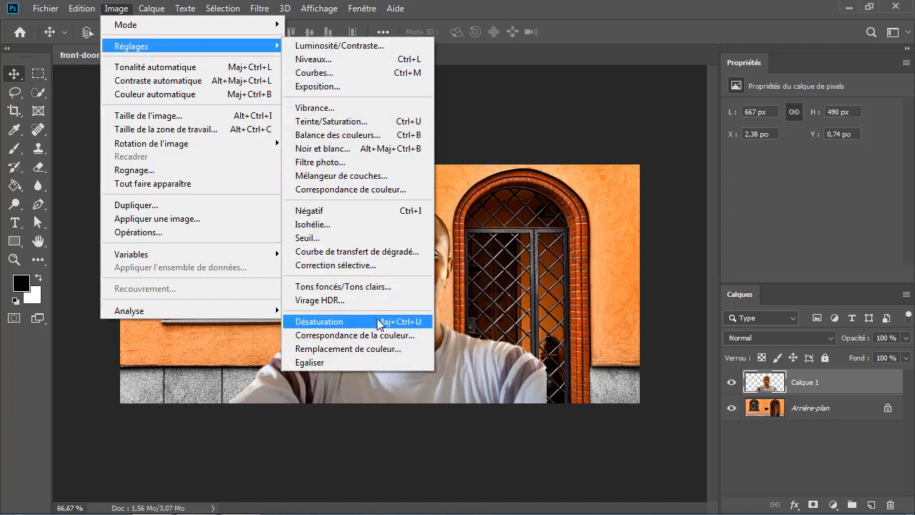
{"action": "left_click", "coordinate": [380, 336]}
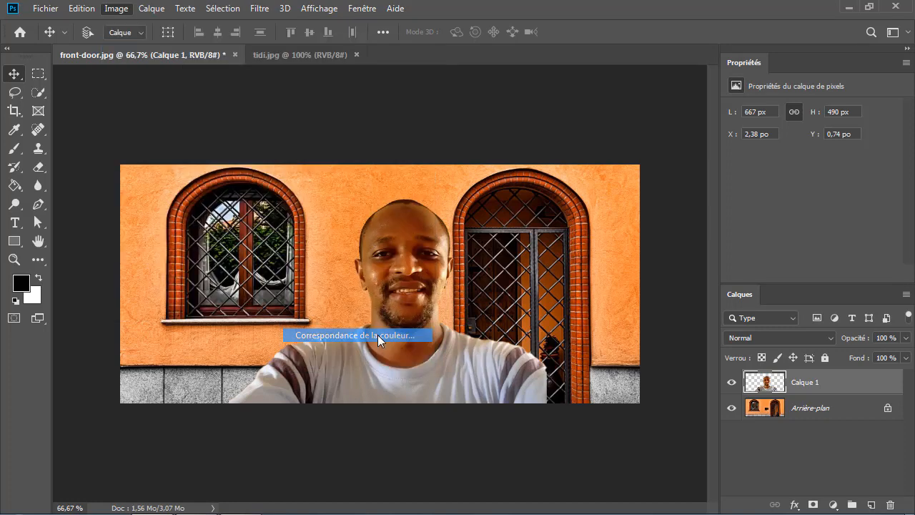
{"action": "left_click_drag", "start_coordinate": [337, 28], "coordinate": [586, 57]}
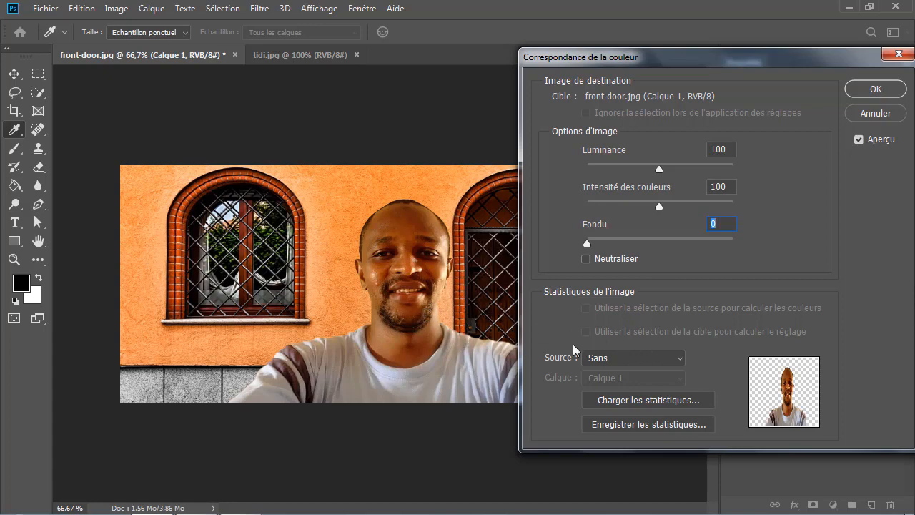
{"action": "left_click", "coordinate": [626, 361]}
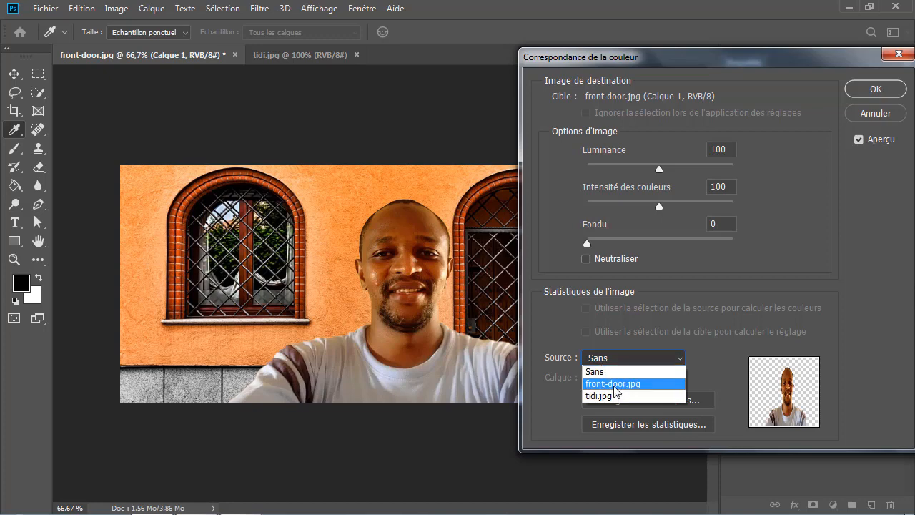
{"action": "left_click", "coordinate": [614, 388]}
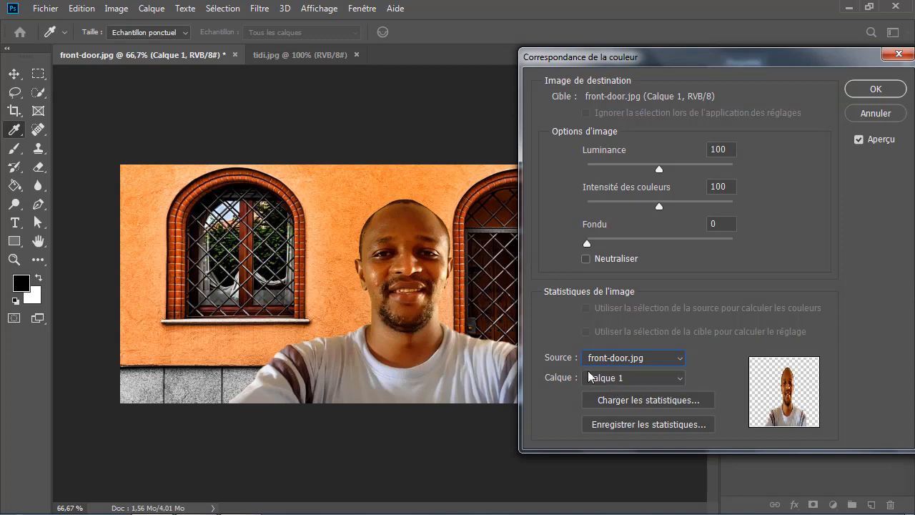
{"action": "left_click_drag", "start_coordinate": [648, 58], "coordinate": [232, 51]}
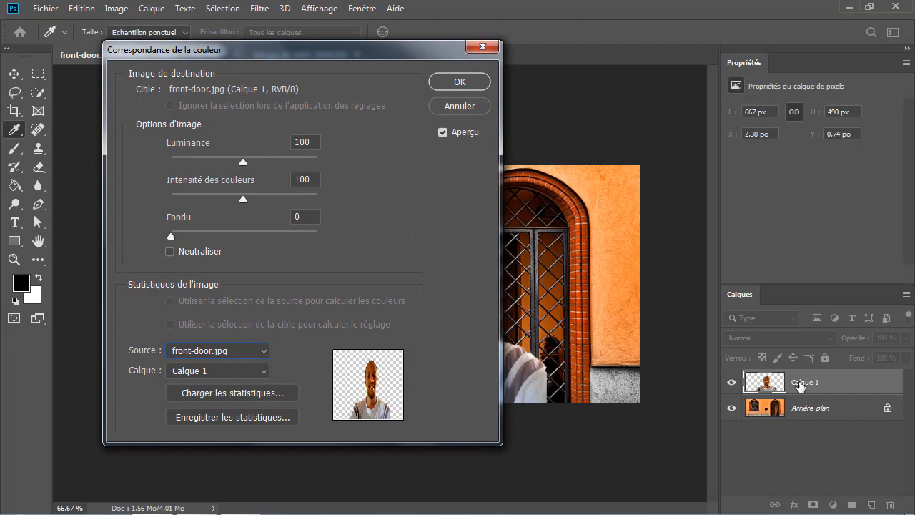
{"action": "left_click", "coordinate": [245, 370]}
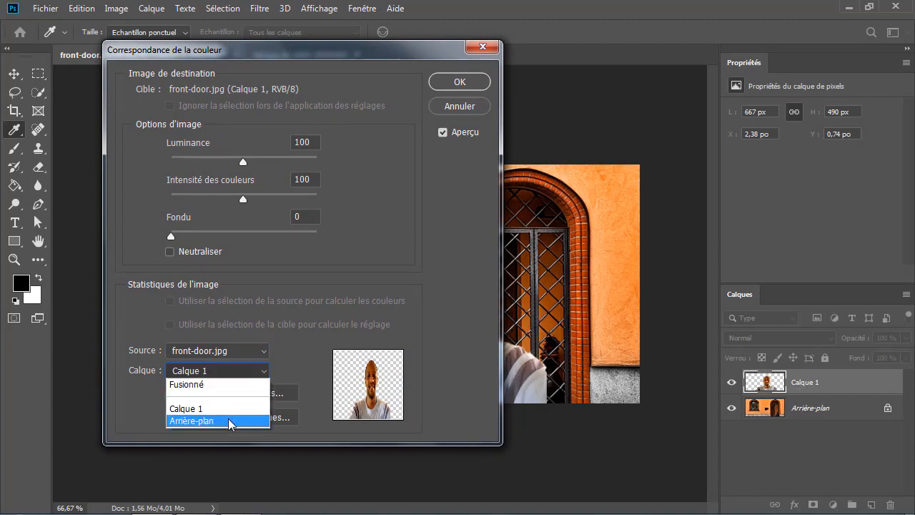
{"action": "left_click", "coordinate": [228, 420]}
{"action": "left_click_drag", "start_coordinate": [251, 47], "coordinate": [674, 47]}
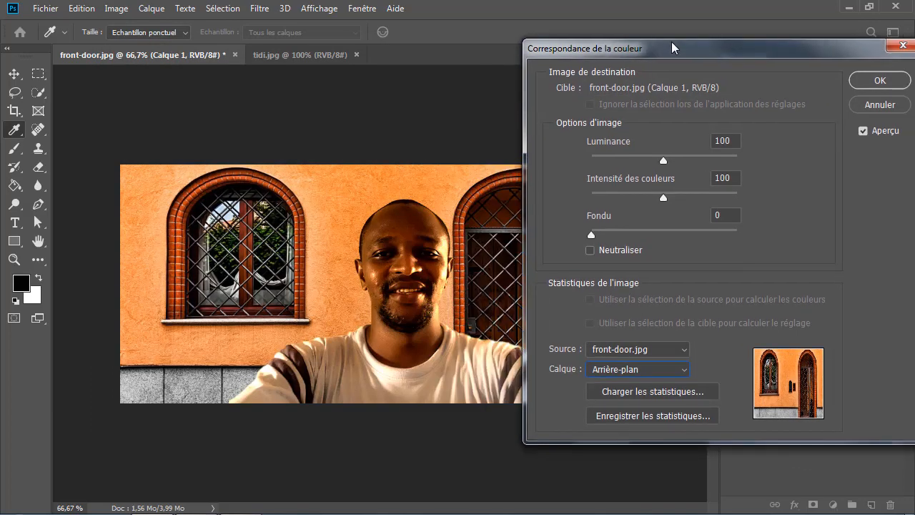
Step: Set the color match's luminance to 164, color intensity to 112 and fade to 77
{"action": "left_click", "coordinate": [863, 132]}
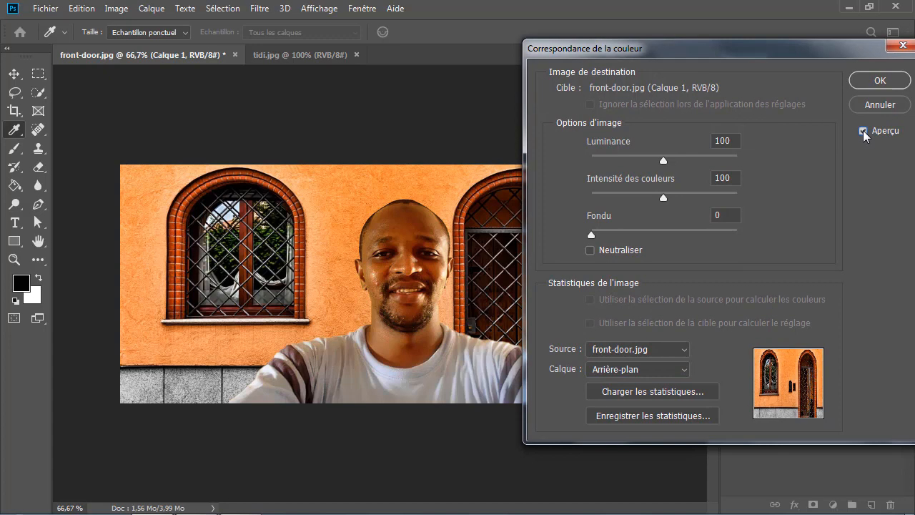
{"action": "left_click_drag", "start_coordinate": [590, 237], "coordinate": [691, 237]}
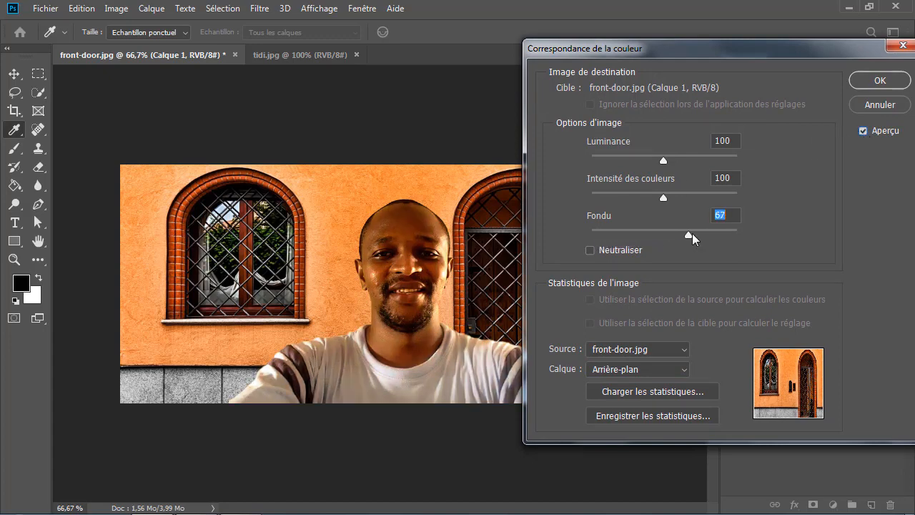
{"action": "left_click_drag", "start_coordinate": [664, 160], "coordinate": [712, 165]}
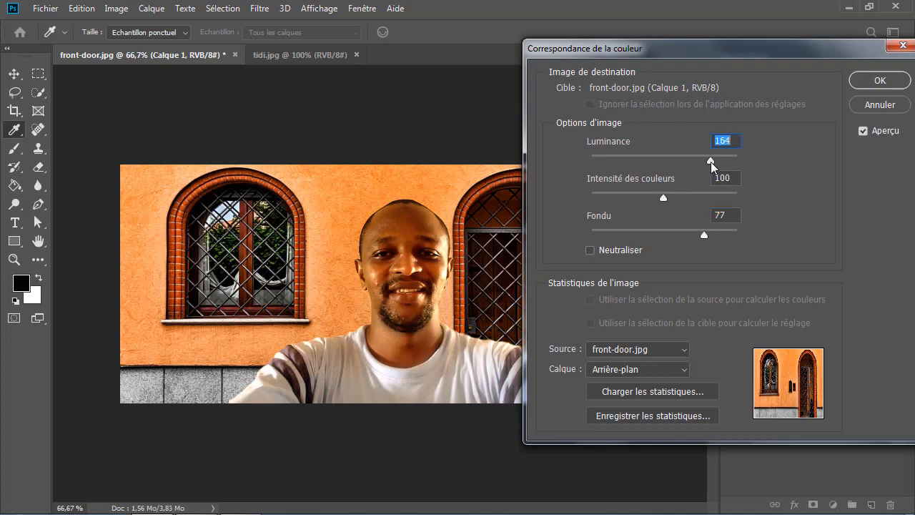
{"action": "mouse_move", "coordinate": [664, 199]}
{"action": "left_mouse_down"}
{"action": "mouse_move", "coordinate": [687, 204]}
{"action": "mouse_move", "coordinate": [598, 198]}
{"action": "mouse_move", "coordinate": [689, 198]}
{"action": "mouse_move", "coordinate": [673, 198]}
{"action": "left_mouse_up"}
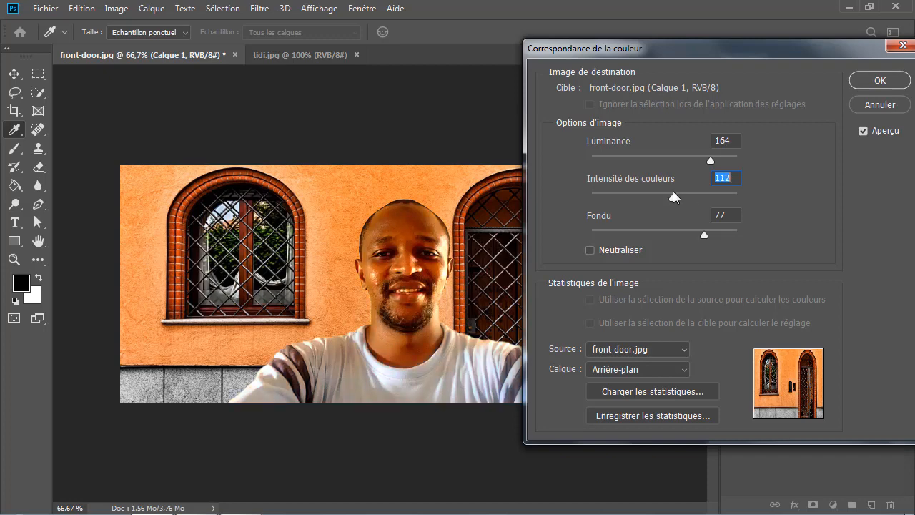
Step: Raise the luminance to 184 and fine-tune the fade, then compare the portrait with and without the color match and apply it
{"action": "left_click_drag", "start_coordinate": [711, 161], "coordinate": [725, 163]}
{"action": "left_click_drag", "start_coordinate": [704, 234], "coordinate": [694, 238]}
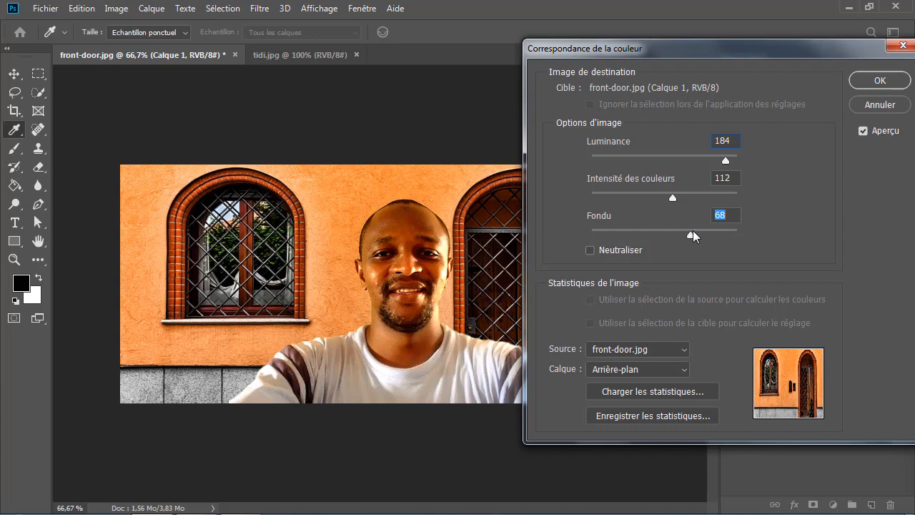
{"action": "mouse_move", "coordinate": [691, 230]}
{"action": "left_mouse_down"}
{"action": "mouse_move", "coordinate": [660, 232]}
{"action": "mouse_move", "coordinate": [704, 233]}
{"action": "left_mouse_up"}
{"action": "left_click", "coordinate": [863, 132]}
{"action": "left_click", "coordinate": [863, 132]}
{"action": "left_click", "coordinate": [863, 131]}
{"action": "left_click", "coordinate": [863, 132]}
{"action": "left_click", "coordinate": [876, 80]}
Step: Crop the image through the door on its right side and trim a narrow strip off the left side, keeping the full height
{"action": "left_click", "coordinate": [14, 74]}
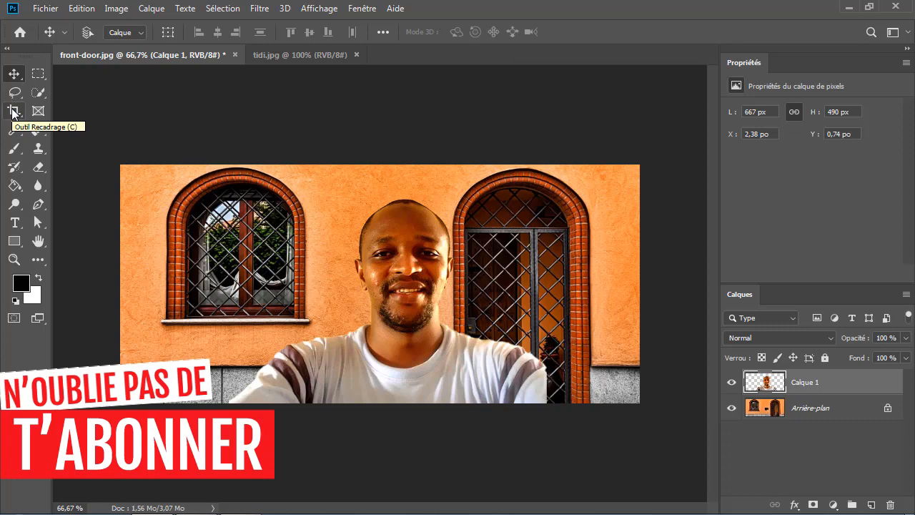
{"action": "left_click", "coordinate": [13, 111]}
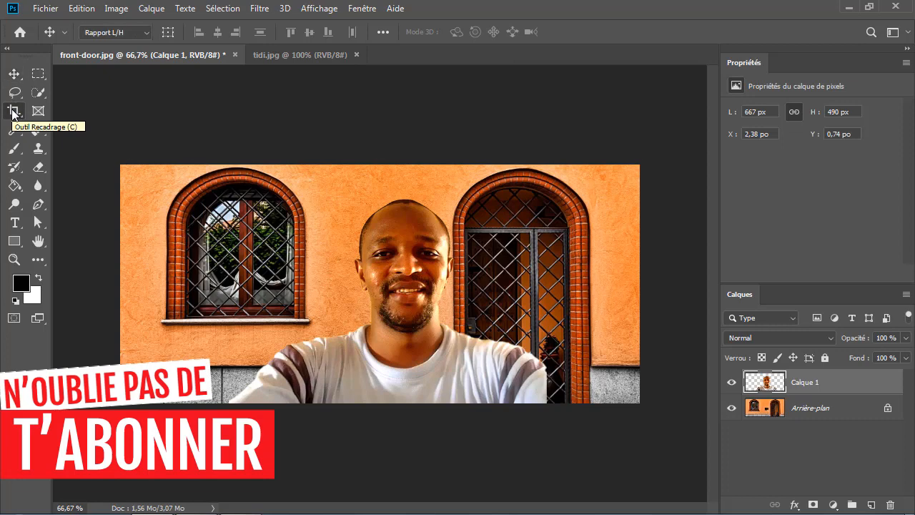
{"action": "left_click_drag", "start_coordinate": [634, 282], "coordinate": [589, 309]}
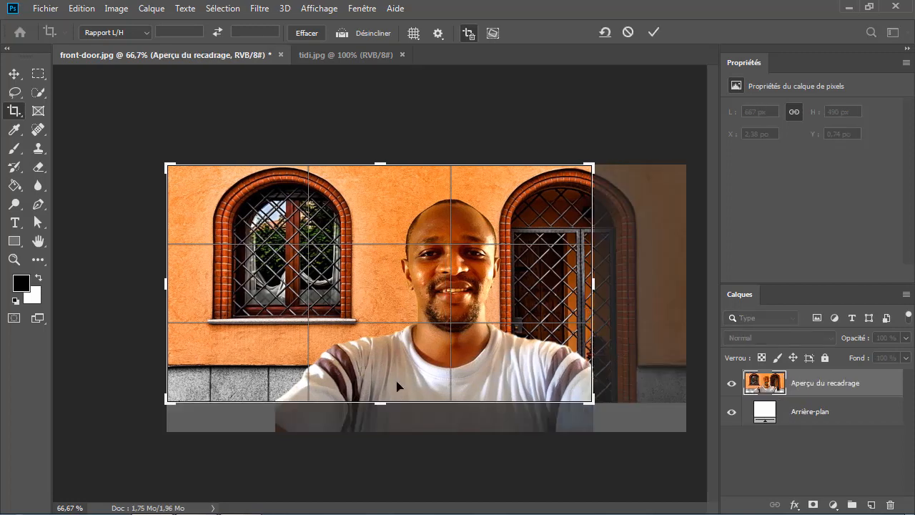
{"action": "left_click_drag", "start_coordinate": [173, 289], "coordinate": [174, 289]}
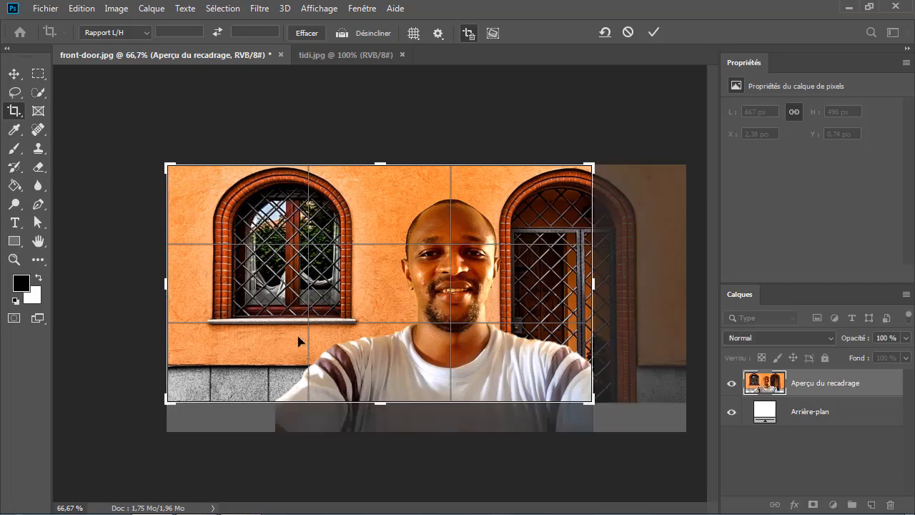
{"action": "left_click_drag", "start_coordinate": [378, 402], "coordinate": [385, 403]}
{"action": "left_click_drag", "start_coordinate": [168, 282], "coordinate": [174, 283]}
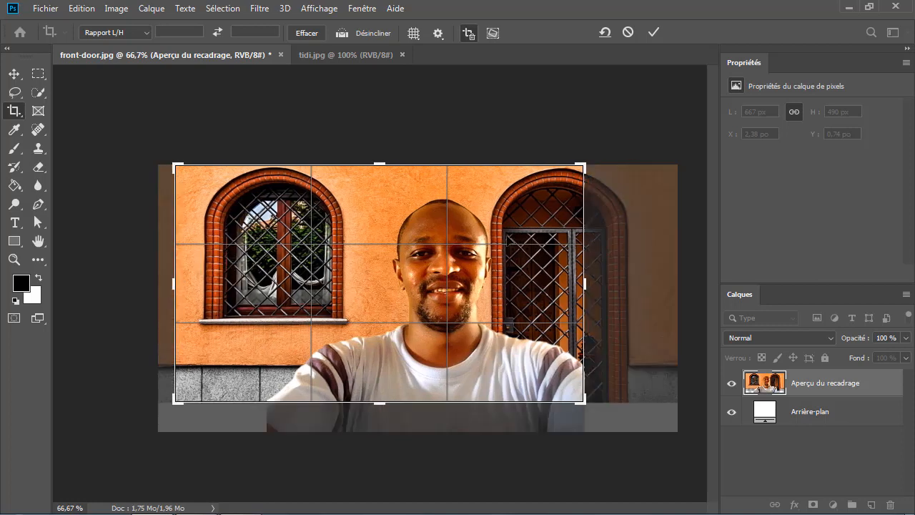
{"action": "left_click", "coordinate": [657, 29]}
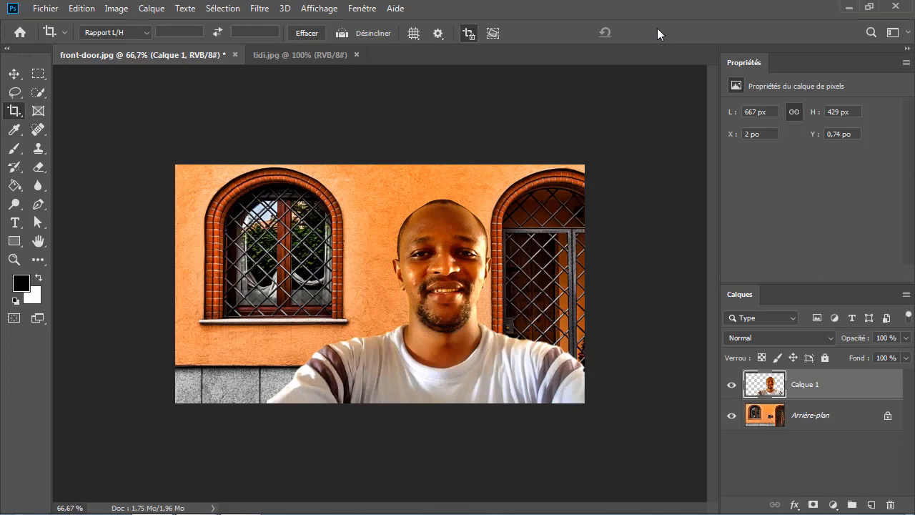
Step: Make Arrière-plan the active layer and switch to the Move tool
{"action": "left_click", "coordinate": [823, 415]}
{"action": "key", "text": "v"}
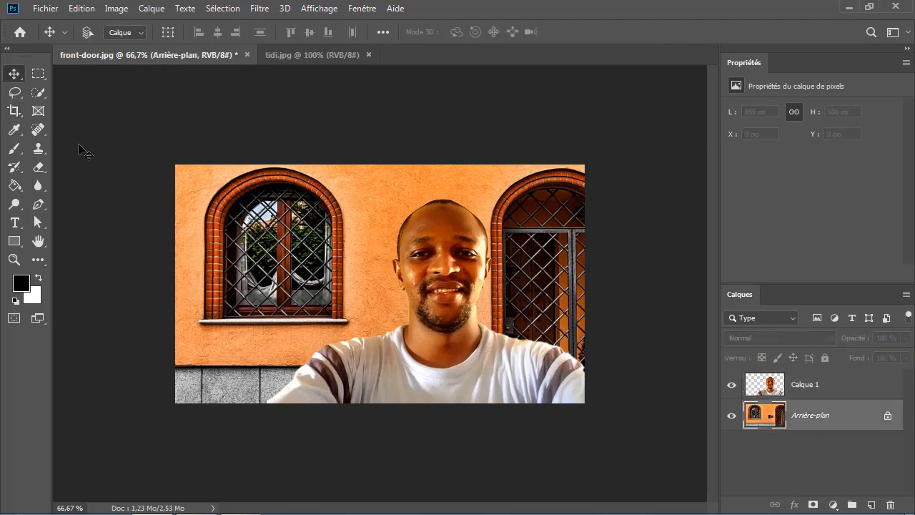